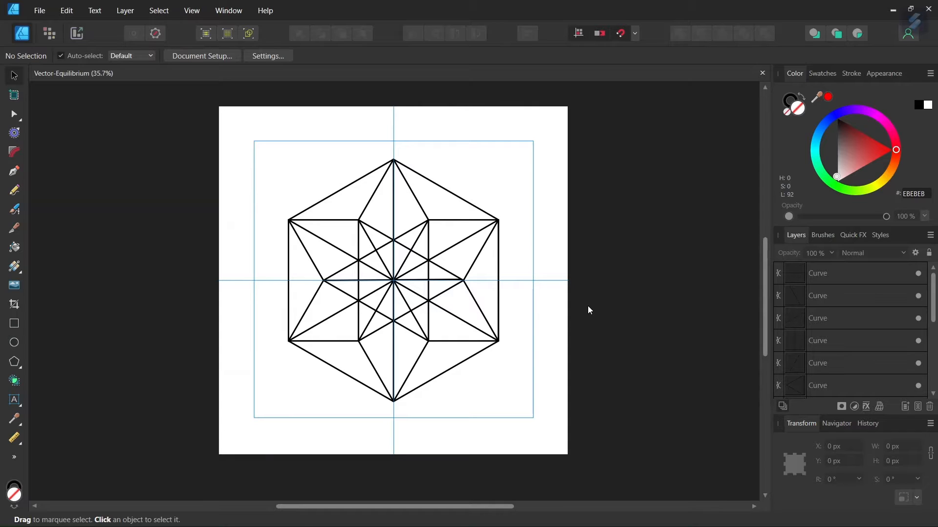
Create a new document in pixel units sized 2000 × 2000 px
{"action": "left_click", "coordinate": [50, 13]}
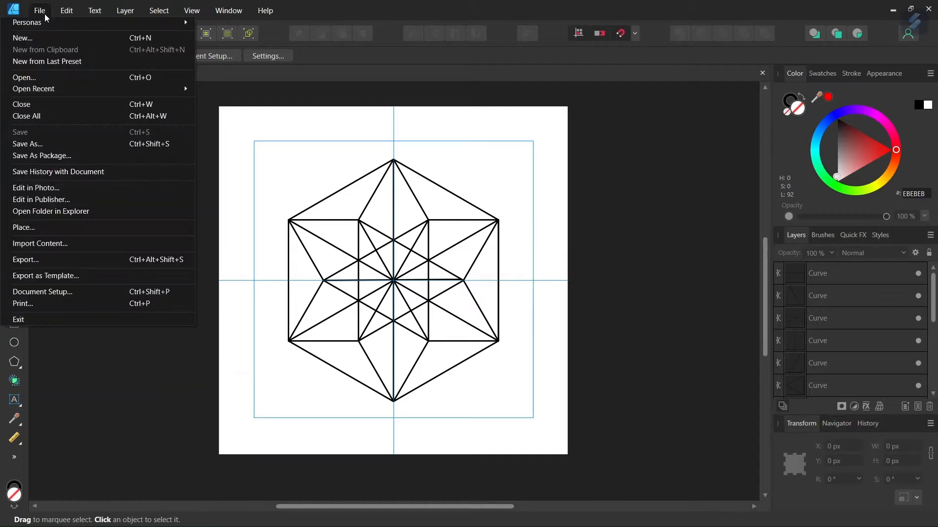
{"action": "left_click", "coordinate": [47, 39]}
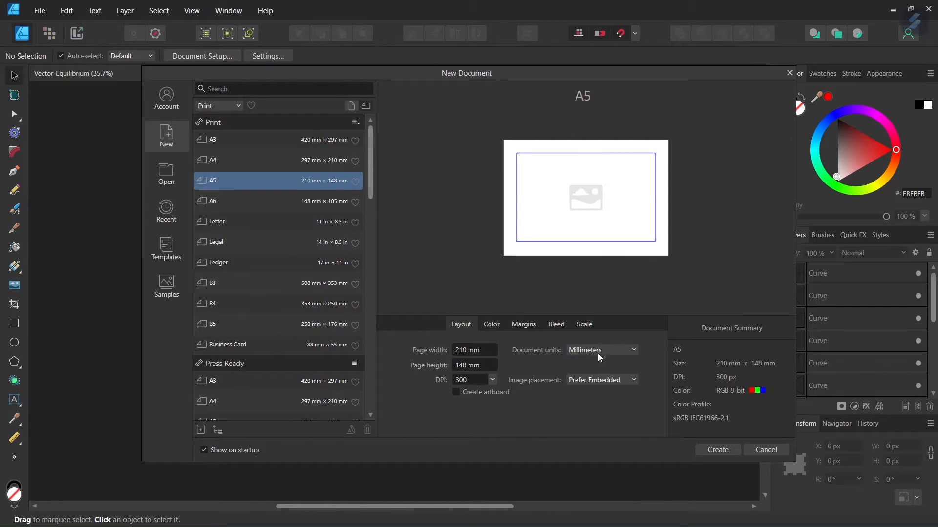
{"action": "left_click", "coordinate": [598, 351]}
{"action": "left_click", "coordinate": [596, 365]}
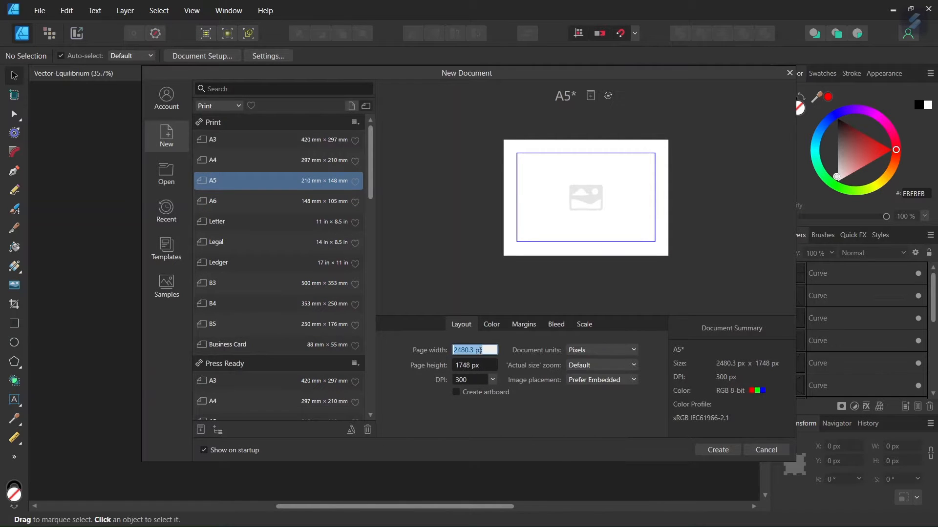
{"action": "type", "text": "2000"}
{"action": "left_click", "coordinate": [477, 365]}
{"action": "type", "text": "200"}
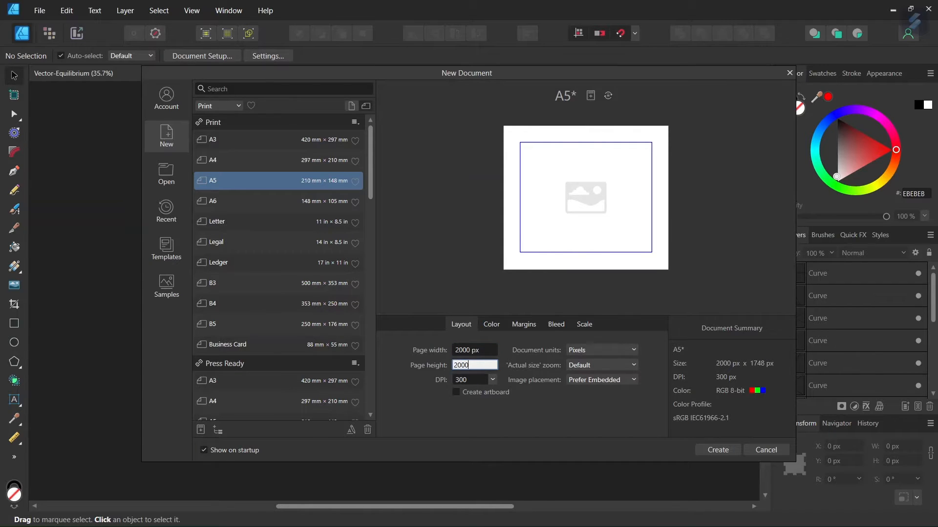
{"action": "left_click", "coordinate": [717, 450]}
Add a horizontal and a vertical guide, each at 1000 px, through the page centre
{"action": "left_click", "coordinate": [204, 10]}
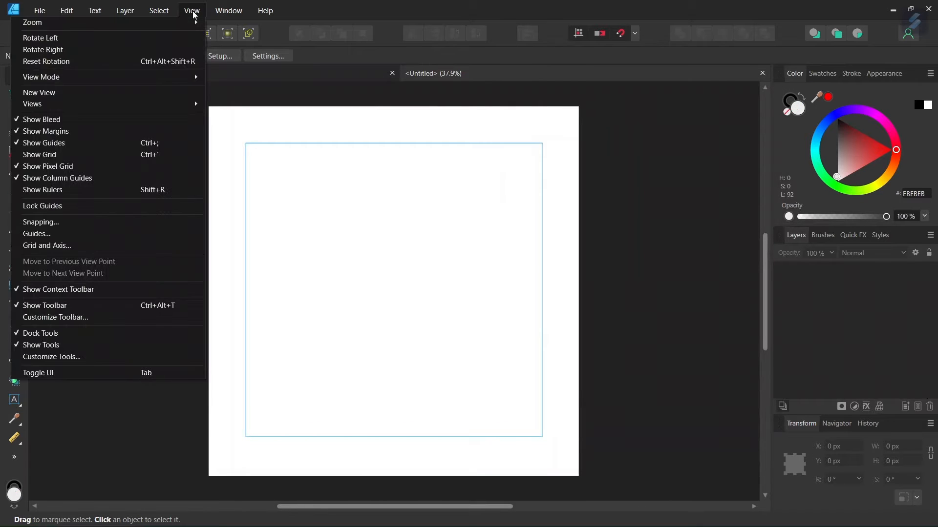
{"action": "left_click", "coordinate": [126, 233]}
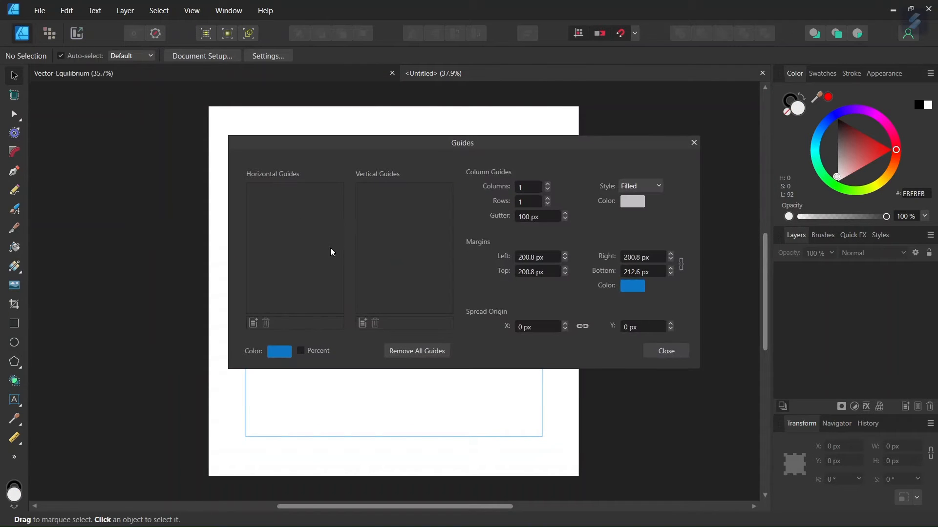
{"action": "left_click", "coordinate": [253, 323]}
{"action": "left_click", "coordinate": [363, 322]}
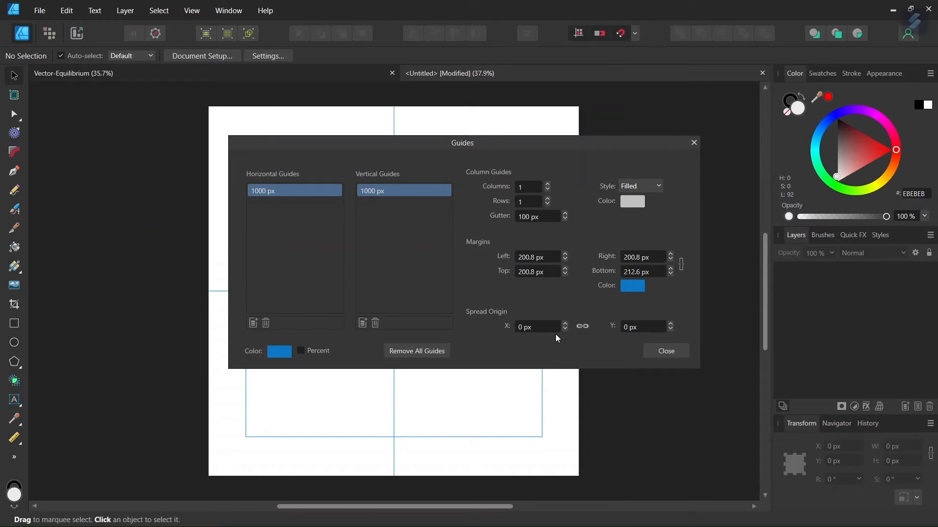
{"action": "left_click", "coordinate": [680, 351]}
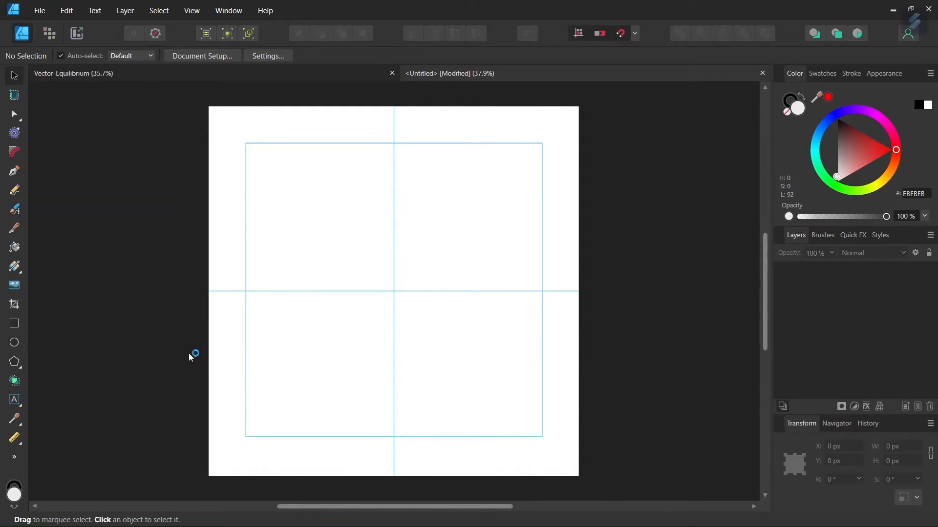
Choose the Polygon tool and set it to no fill with a 2 pt stroke
{"action": "left_click", "coordinate": [19, 367]}
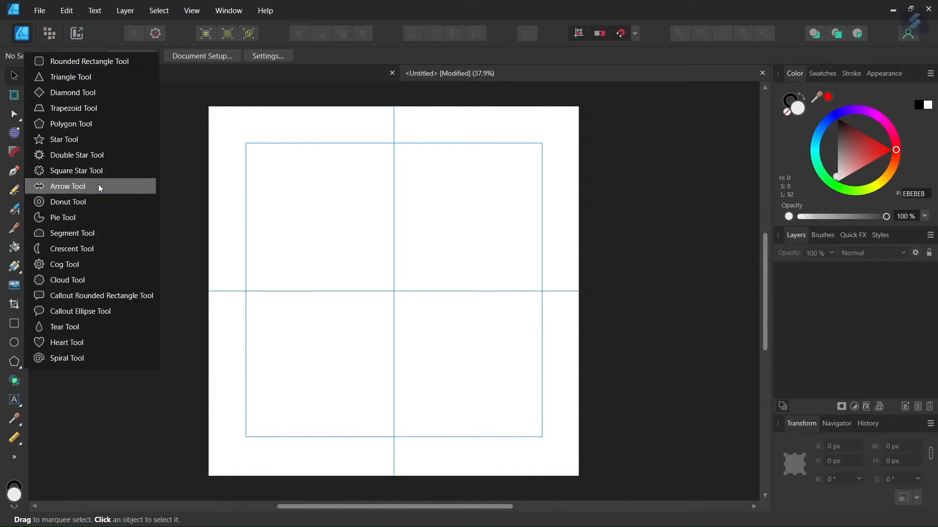
{"action": "left_click", "coordinate": [92, 124]}
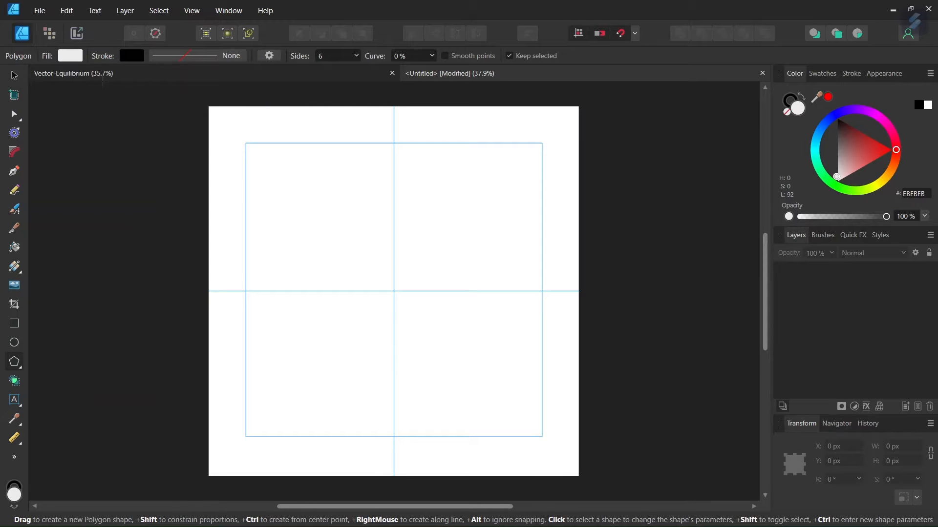
{"action": "left_click", "coordinate": [76, 59]}
{"action": "left_click", "coordinate": [192, 77]}
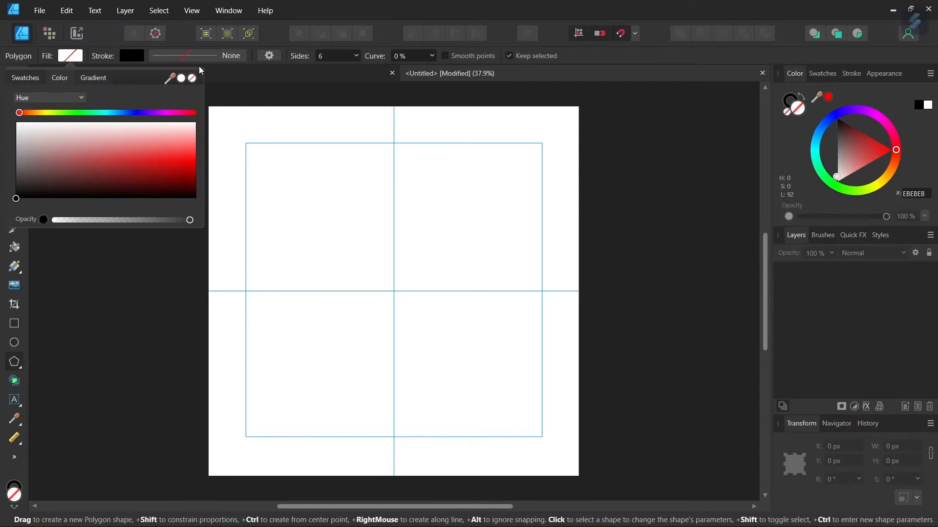
{"action": "left_click", "coordinate": [192, 55]}
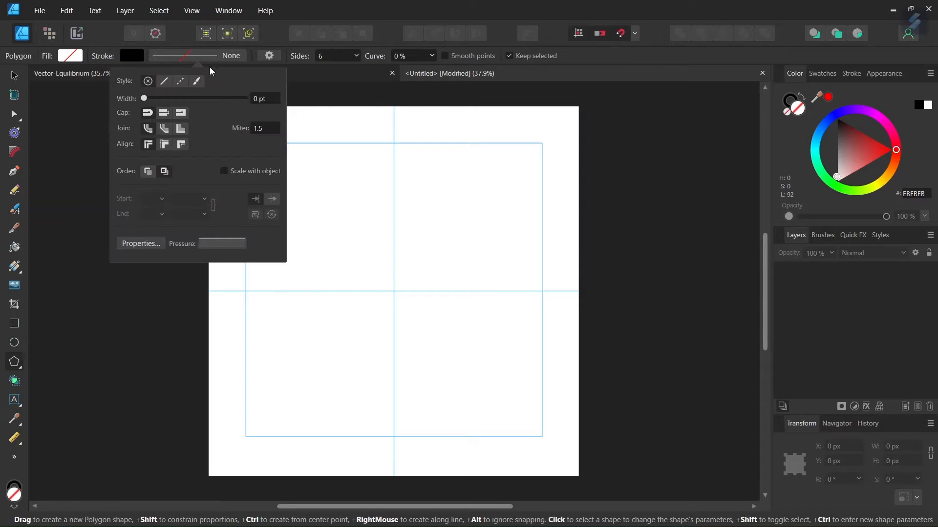
{"action": "type", "text": "2"}
{"action": "key", "text": "Return"}
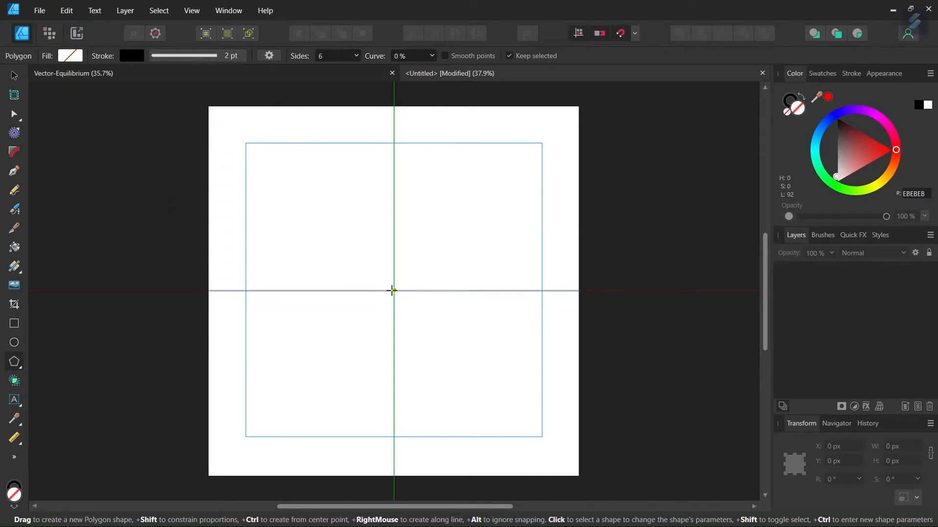
Draw a six-sided polygon about 1400 × 1400 px centred on the guides' intersection, checking it against the reference document
{"action": "scroll", "coordinate": [393, 290], "scroll_direction": "up", "scroll_amount": 1}
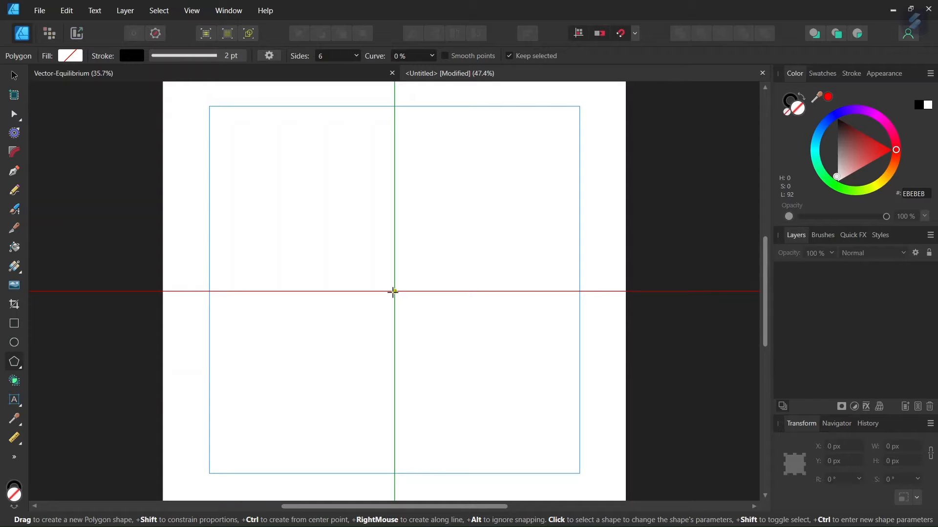
{"action": "mouse_move", "coordinate": [393, 292]}
{"action": "left_mouse_down"}
{"action": "mouse_move", "coordinate": [342, 195]}
{"action": "mouse_move", "coordinate": [252, 110]}
{"action": "left_mouse_up"}
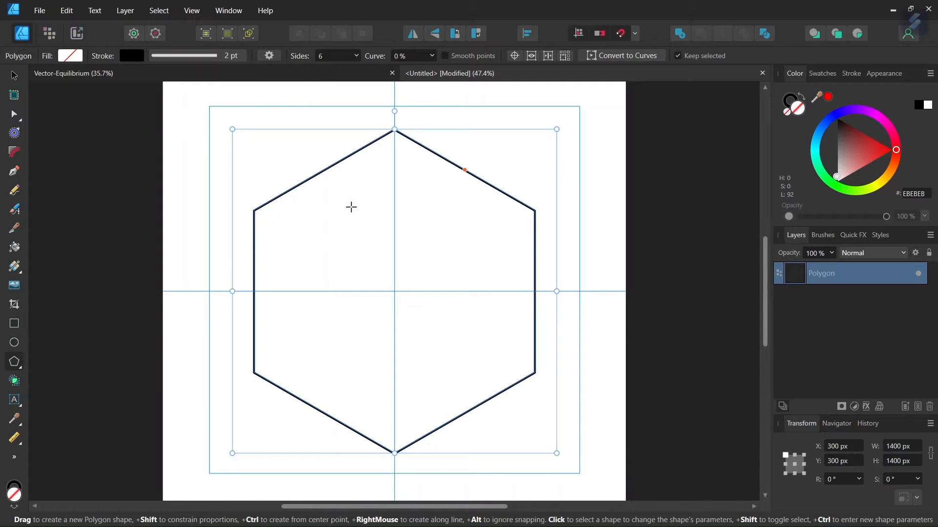
{"action": "left_click", "coordinate": [356, 77]}
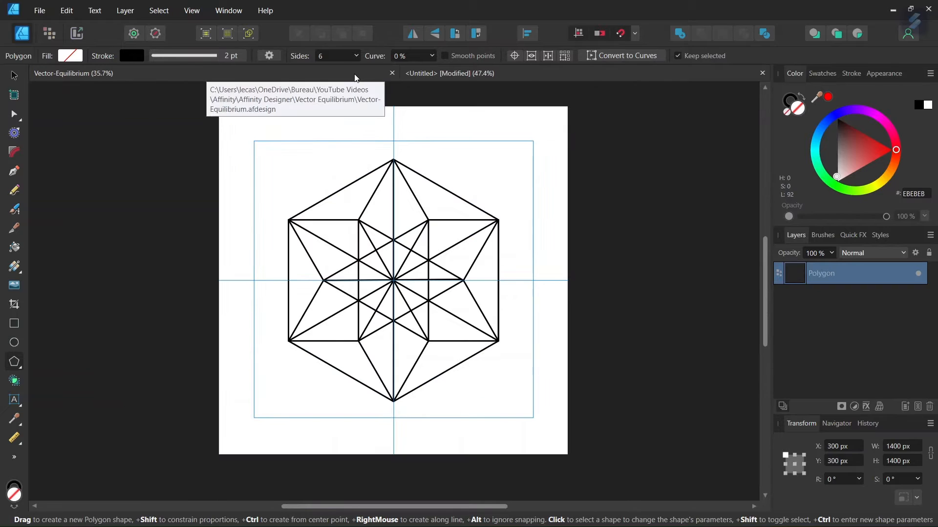
{"action": "left_click", "coordinate": [428, 72]}
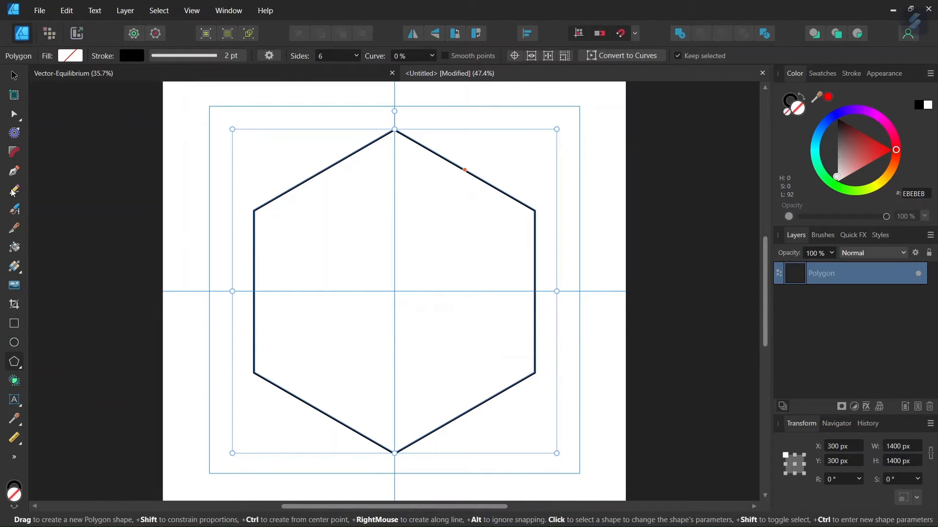
With the Pen tool, draw a closed triangle joining the hexagon's upper-left, upper-right and bottom vertices
{"action": "left_click", "coordinate": [14, 171]}
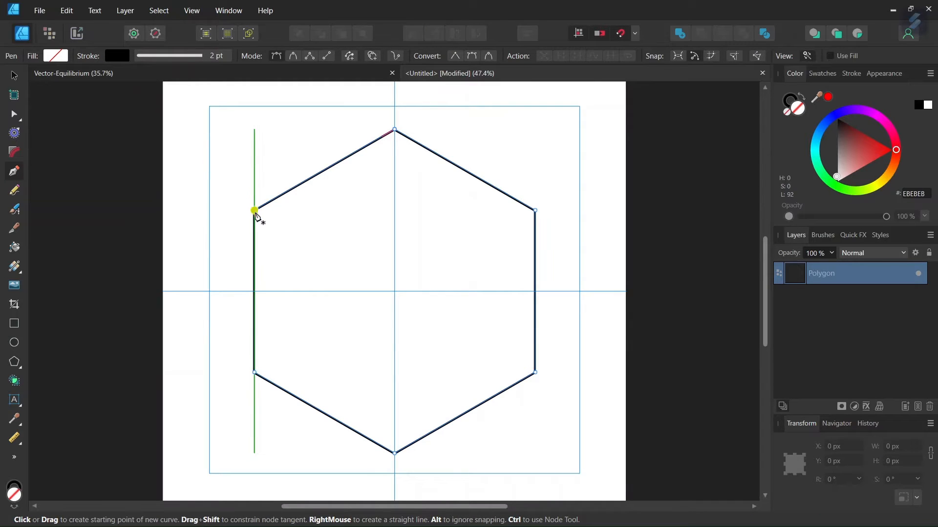
{"action": "left_click", "coordinate": [254, 210]}
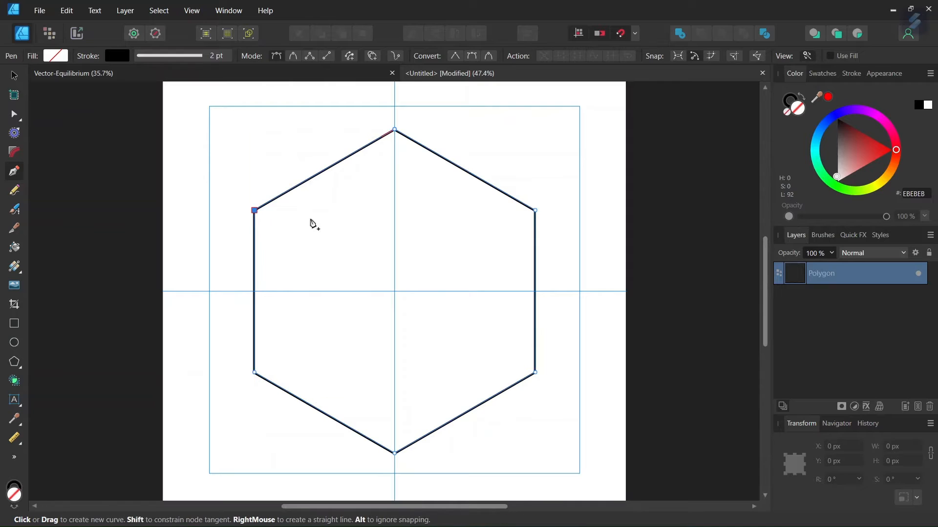
{"action": "left_click", "coordinate": [535, 210]}
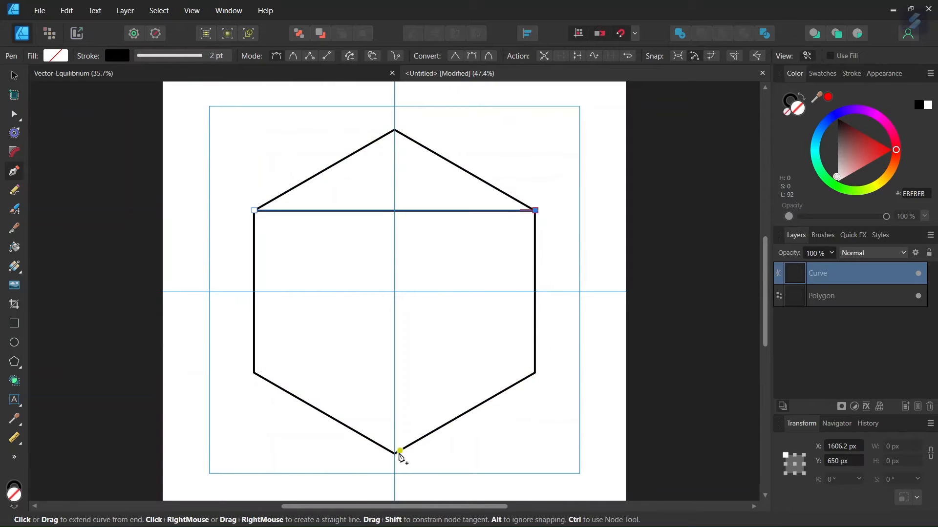
{"action": "left_click", "coordinate": [395, 453]}
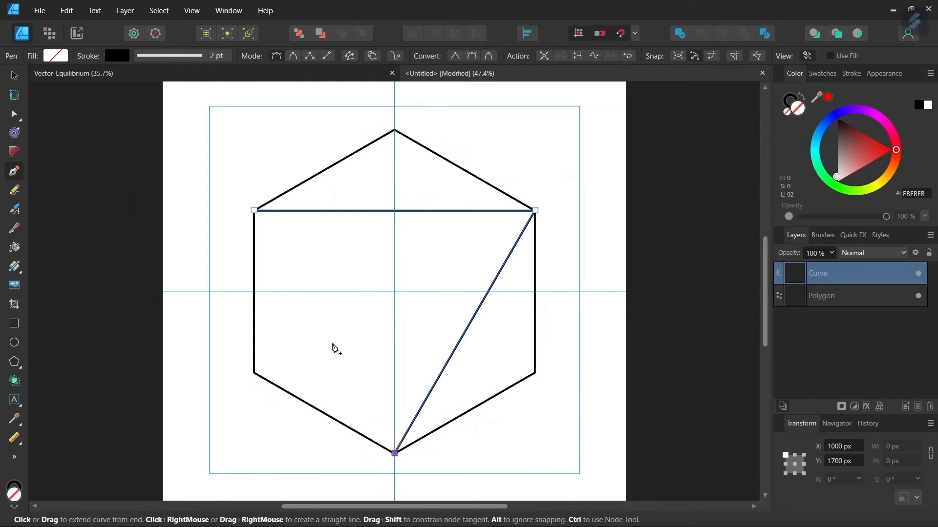
{"action": "left_click", "coordinate": [255, 212]}
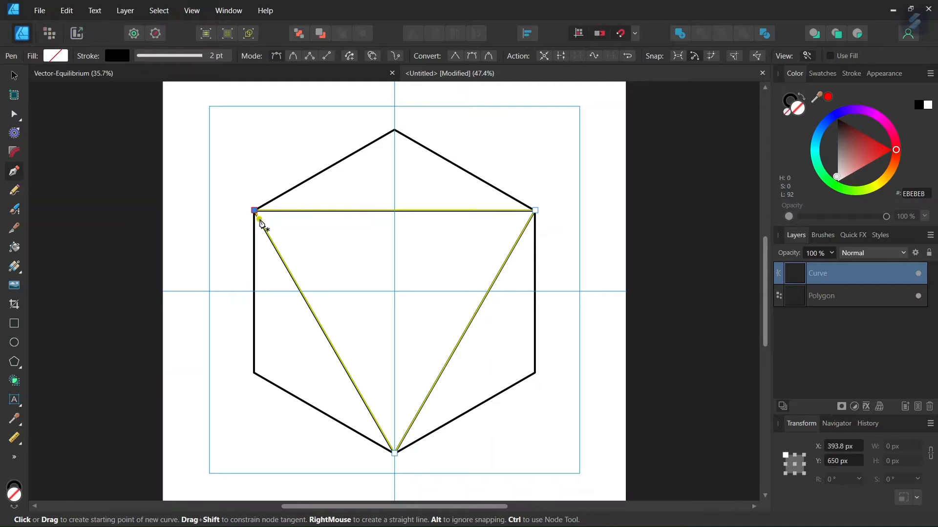
Draw a second closed triangle joining the hexagon's top, lower-left and lower-right vertices
{"action": "left_click", "coordinate": [394, 130]}
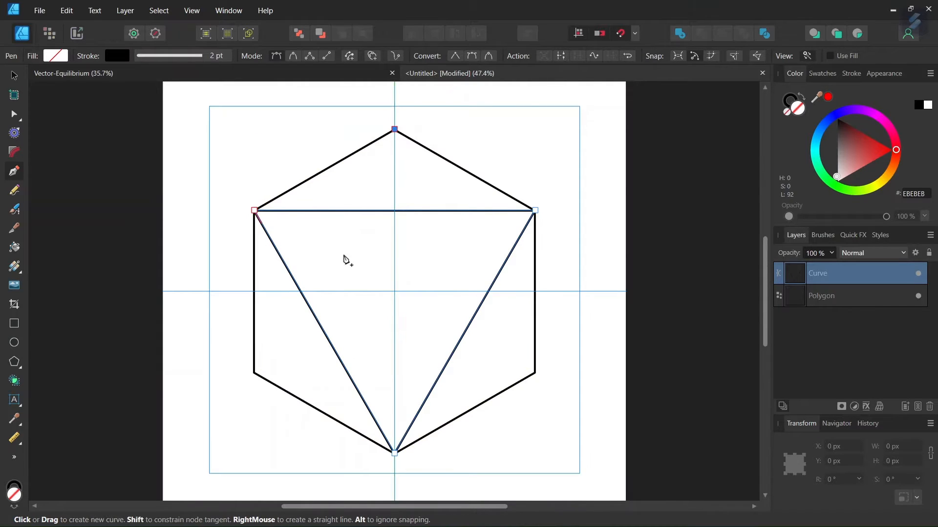
{"action": "left_click", "coordinate": [255, 373]}
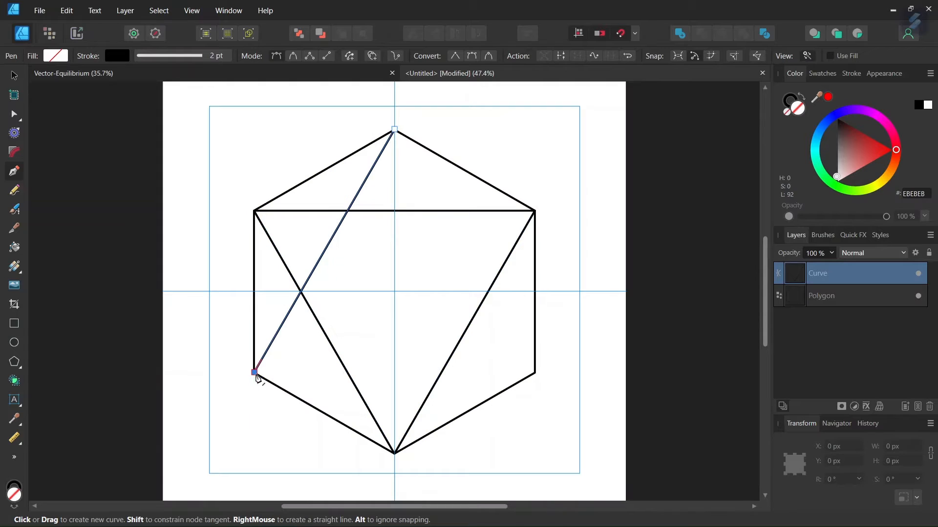
{"action": "left_click", "coordinate": [535, 373]}
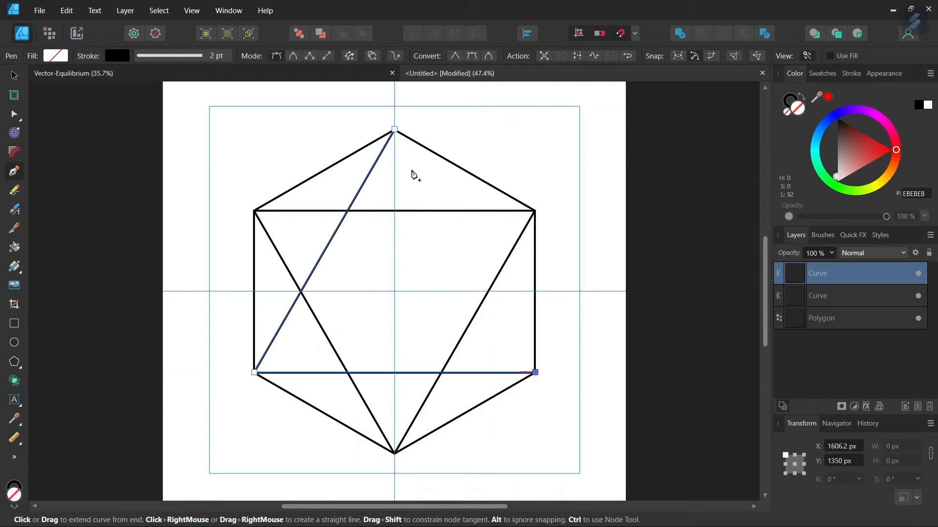
{"action": "left_click", "coordinate": [395, 129]}
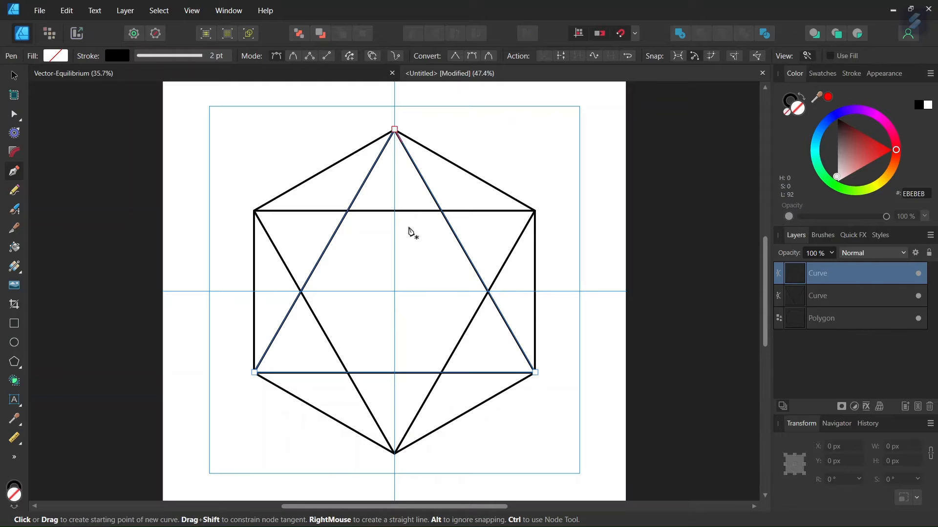
Draw the two diagonal lines crossing the hexagon between its opposite upper and lower side vertices
{"action": "left_click", "coordinate": [254, 211]}
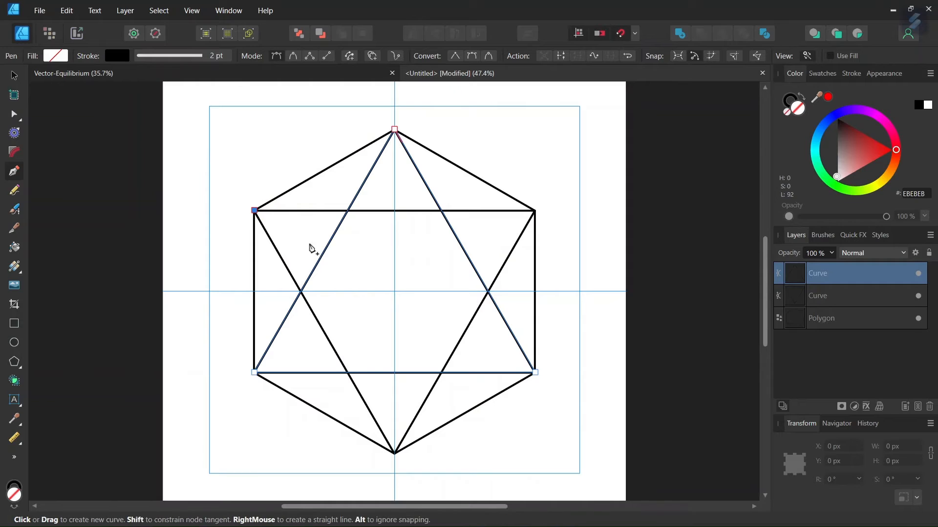
{"action": "left_click", "coordinate": [536, 373]}
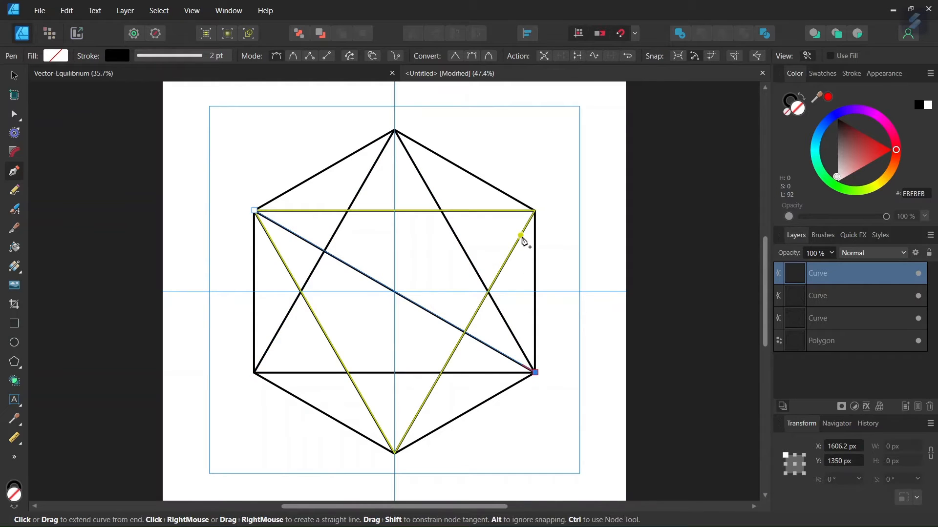
{"action": "left_click", "coordinate": [535, 210]}
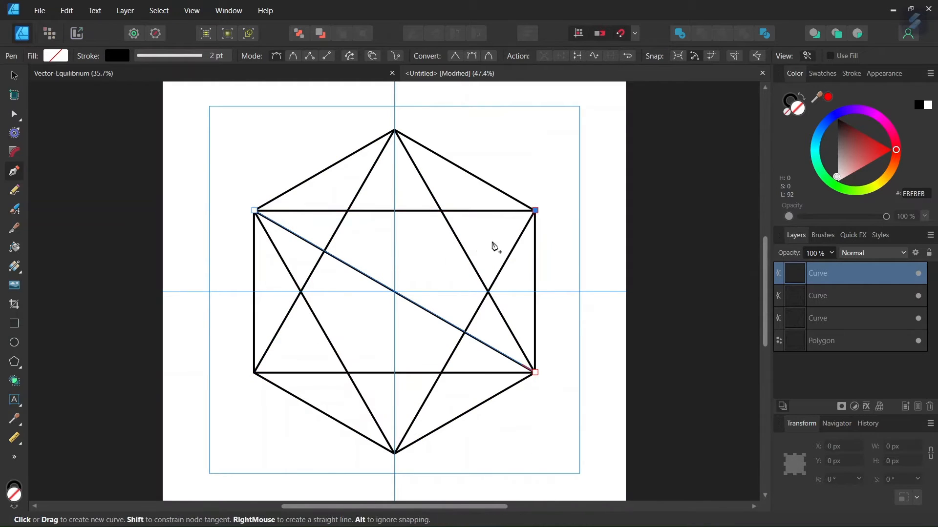
{"action": "left_click", "coordinate": [255, 373]}
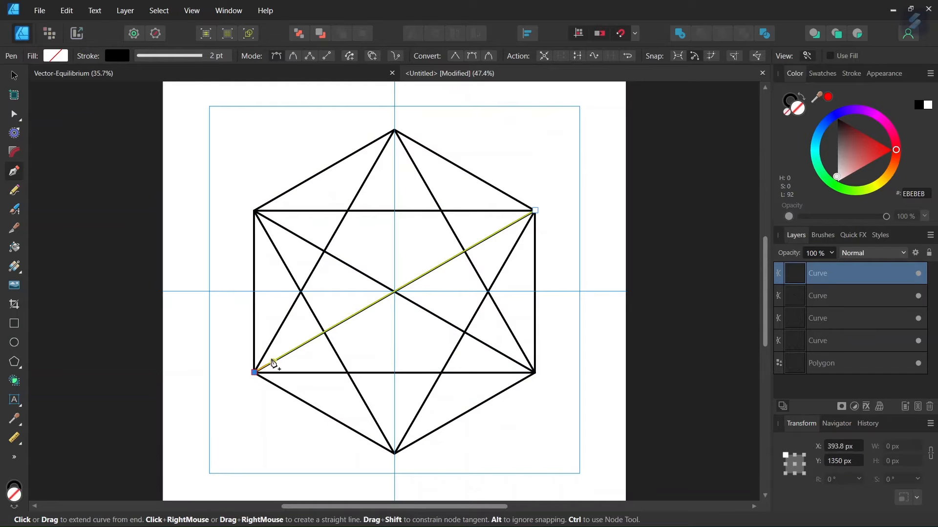
Draw a vertical line from the hexagon's top vertex to its bottom vertex and finish the Pen tool
{"action": "left_click", "coordinate": [395, 130]}
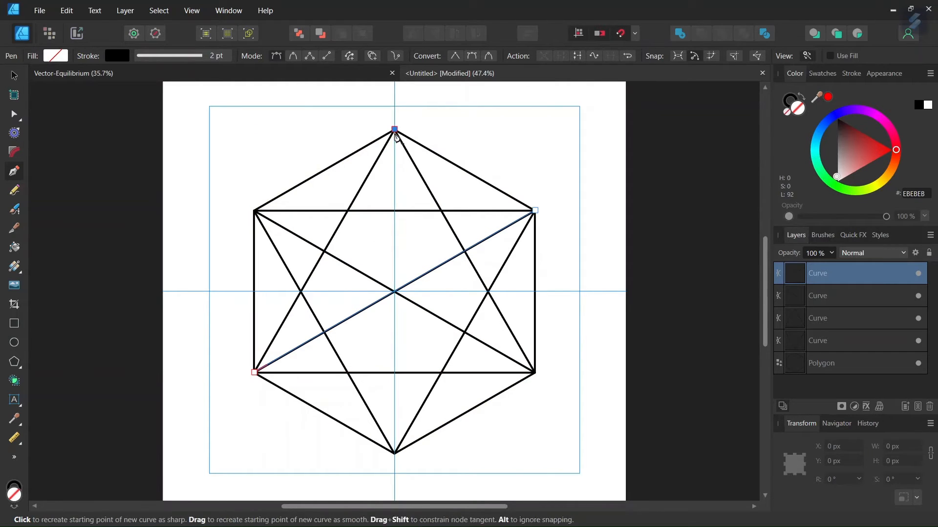
{"action": "left_click", "coordinate": [395, 454]}
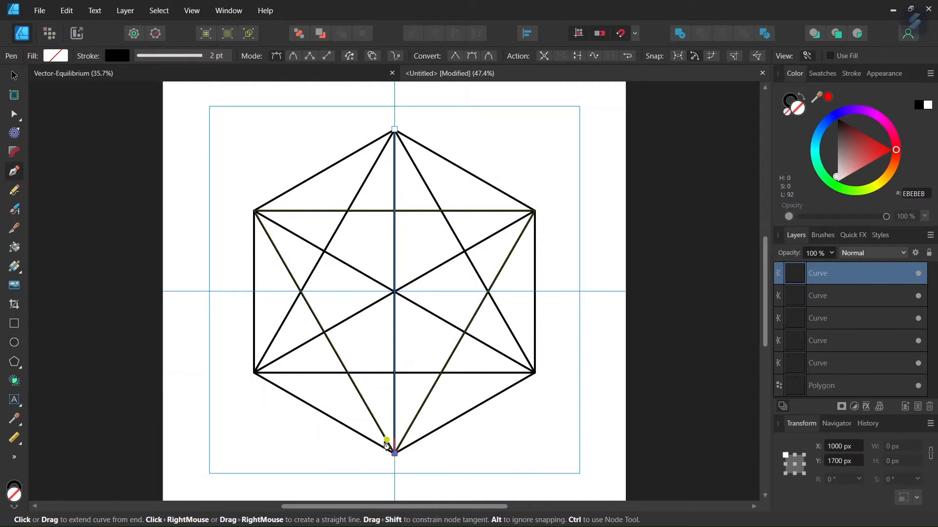
{"action": "key", "text": "Escape"}
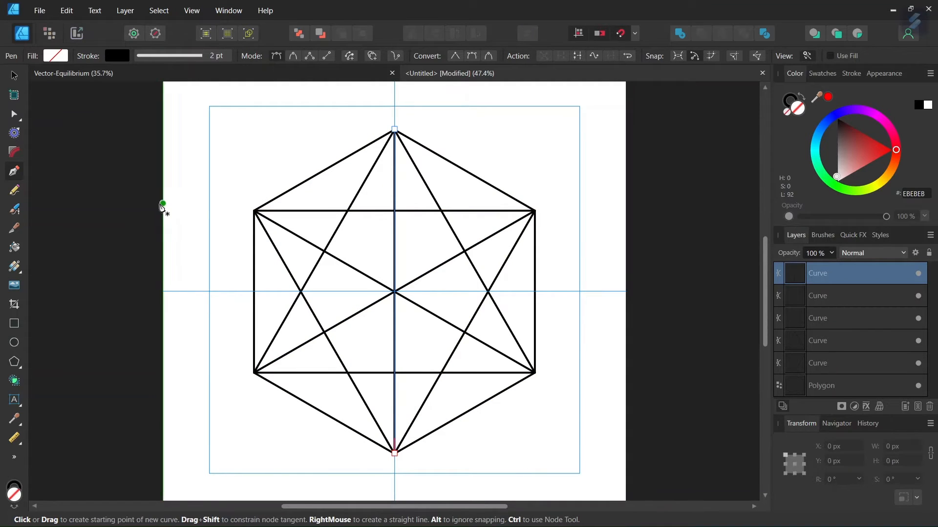
Select the two large triangles and split them into separate segments with Divide
{"action": "left_click", "coordinate": [14, 75]}
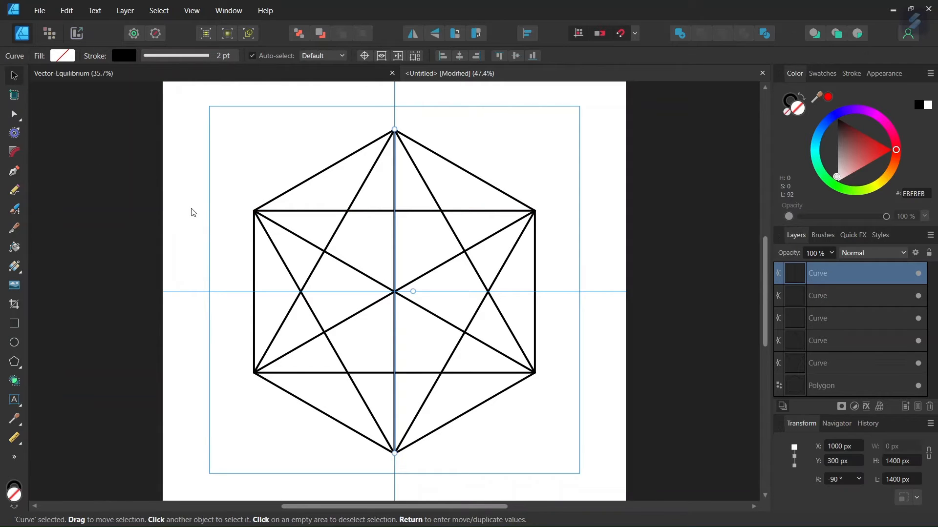
{"action": "left_click", "coordinate": [374, 212]}
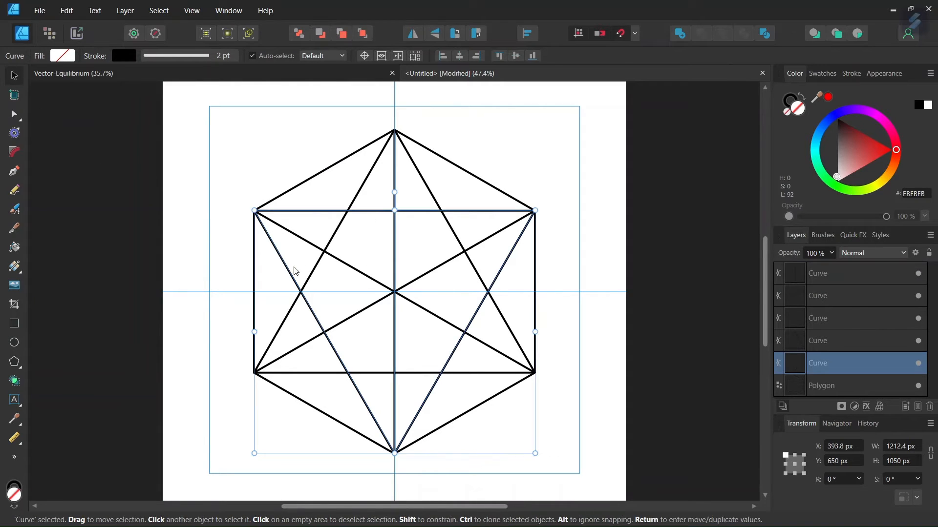
{"action": "left_click", "coordinate": [362, 193], "text": "shift"}
{"action": "scroll", "coordinate": [404, 226], "scroll_direction": "up", "scroll_amount": 2}
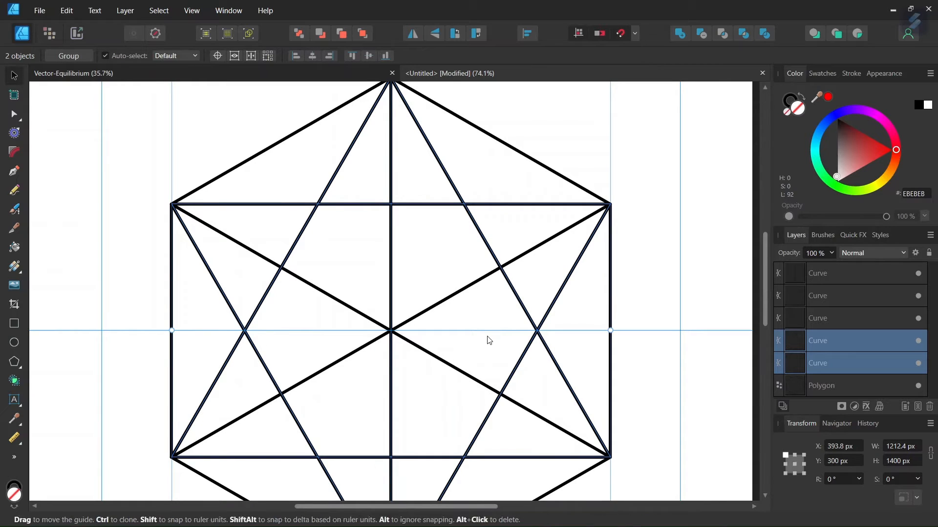
{"action": "left_click", "coordinate": [764, 33]}
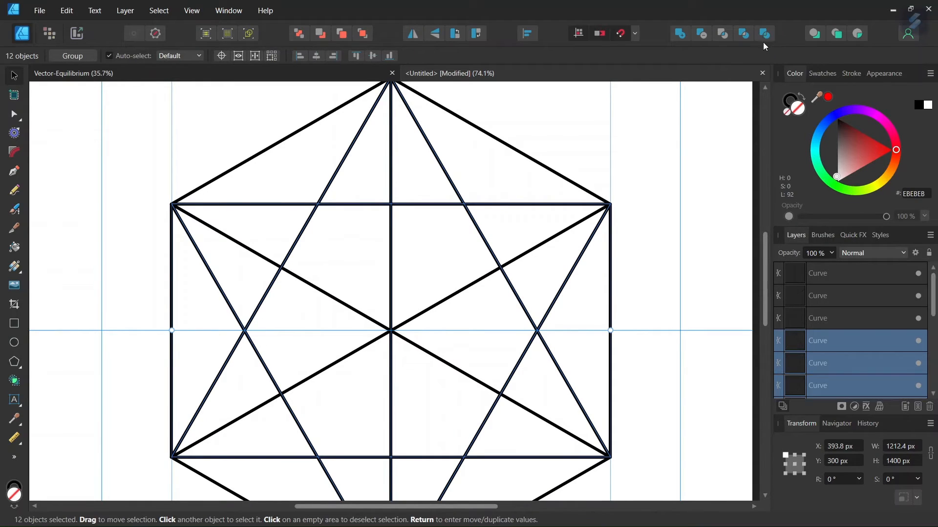
Select the six segments forming the inner hexagon between the star's points and delete them
{"action": "left_click", "coordinate": [430, 210]}
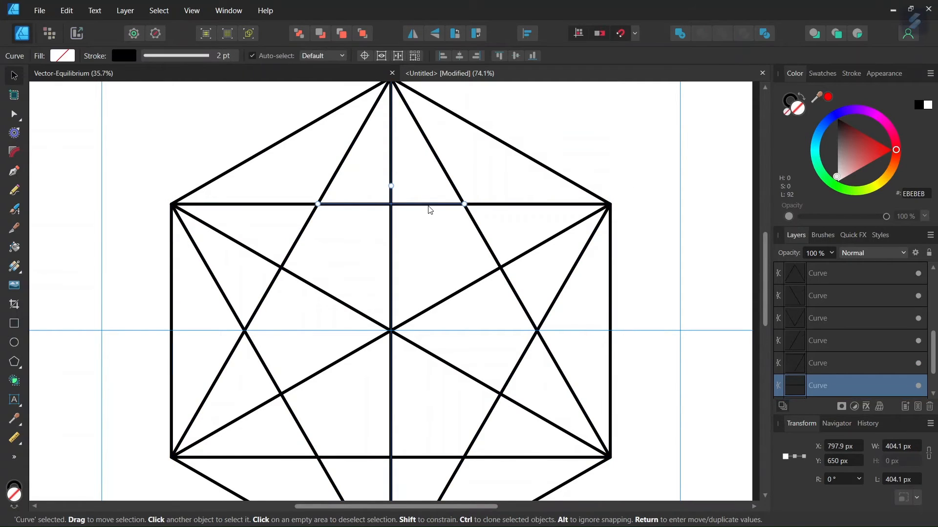
{"action": "left_click", "coordinate": [481, 235], "text": "shift"}
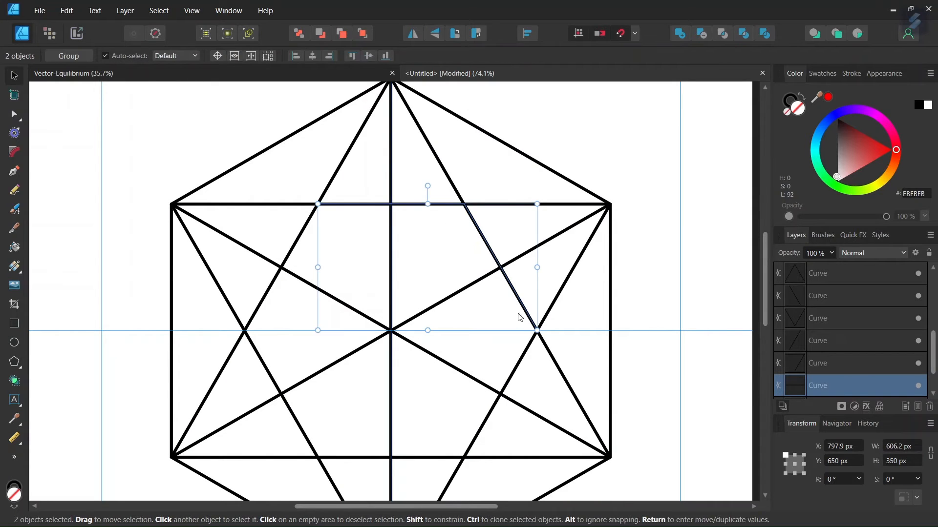
{"action": "left_click", "coordinate": [520, 366], "text": "shift"}
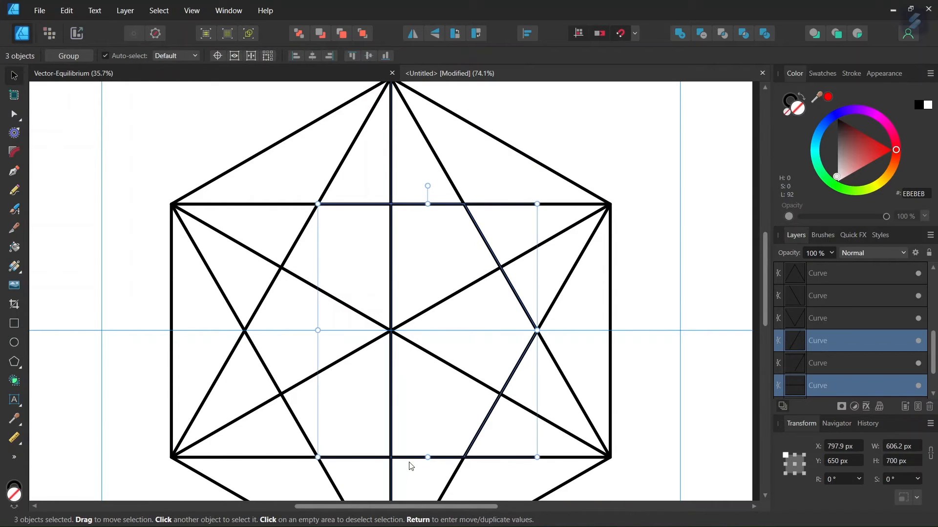
{"action": "left_click", "coordinate": [408, 459], "text": "shift"}
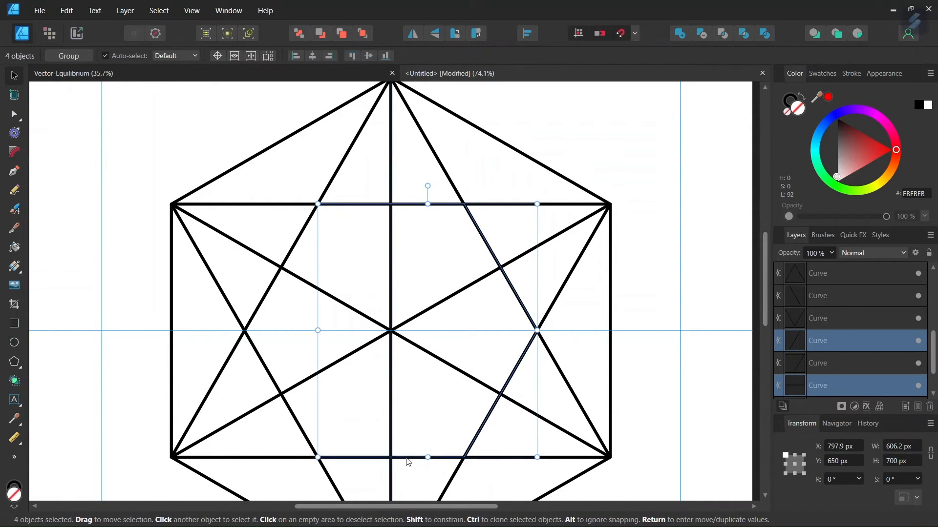
{"action": "left_click", "coordinate": [266, 367], "text": "shift"}
{"action": "left_click", "coordinate": [302, 238], "text": "shift"}
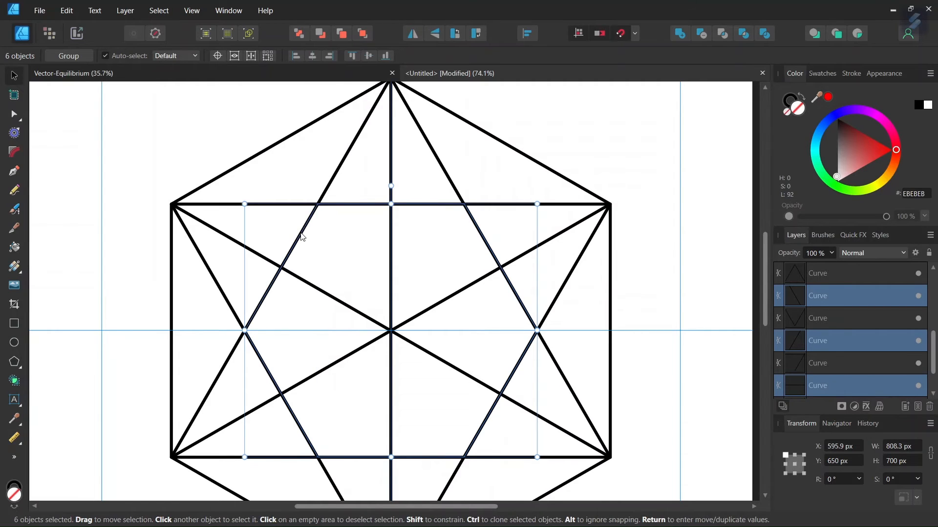
{"action": "key", "text": "Delete"}
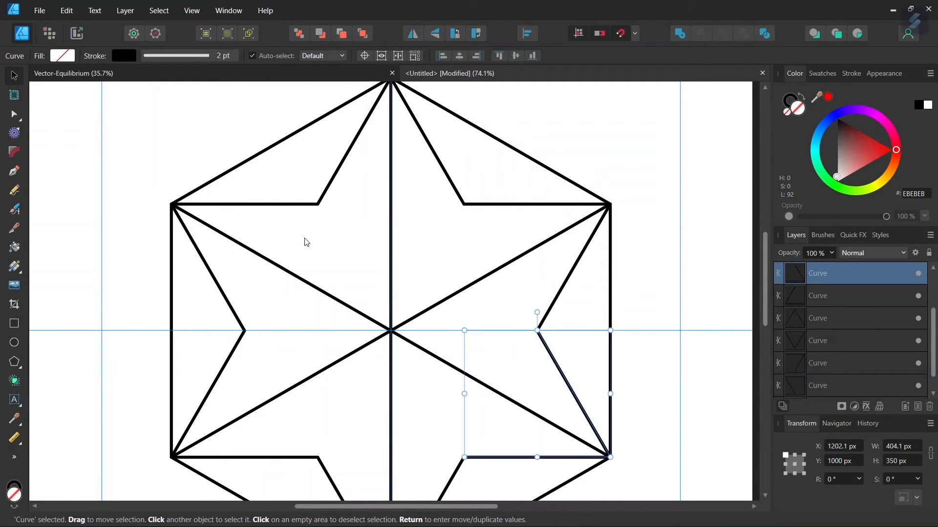
With the Pen tool, draw a closed triangle joining the star's inner upper-left and lower-left corners and its right point
{"action": "left_click", "coordinate": [14, 171]}
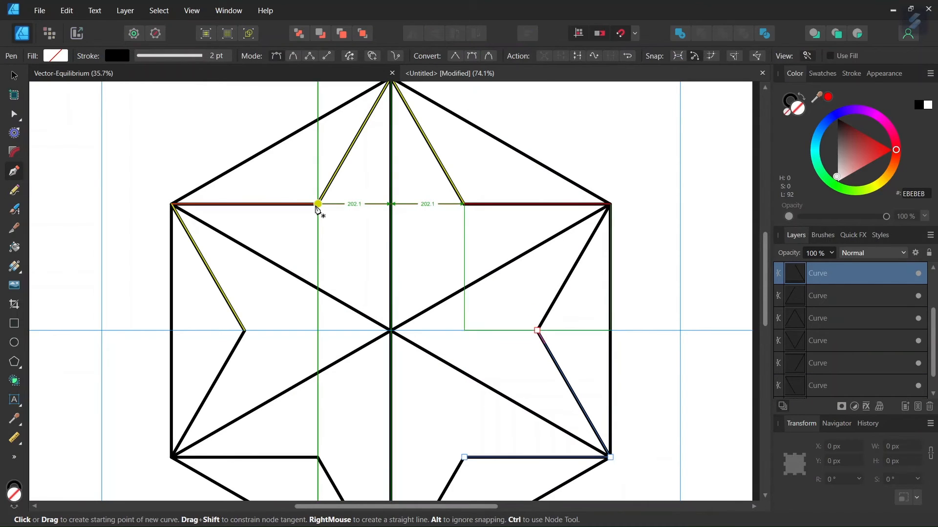
{"action": "left_click", "coordinate": [317, 205]}
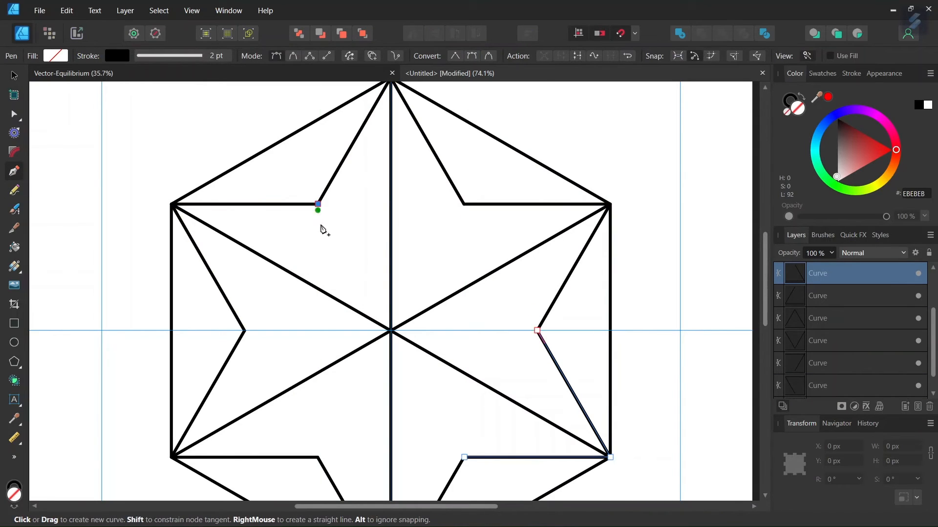
{"action": "left_click", "coordinate": [320, 458]}
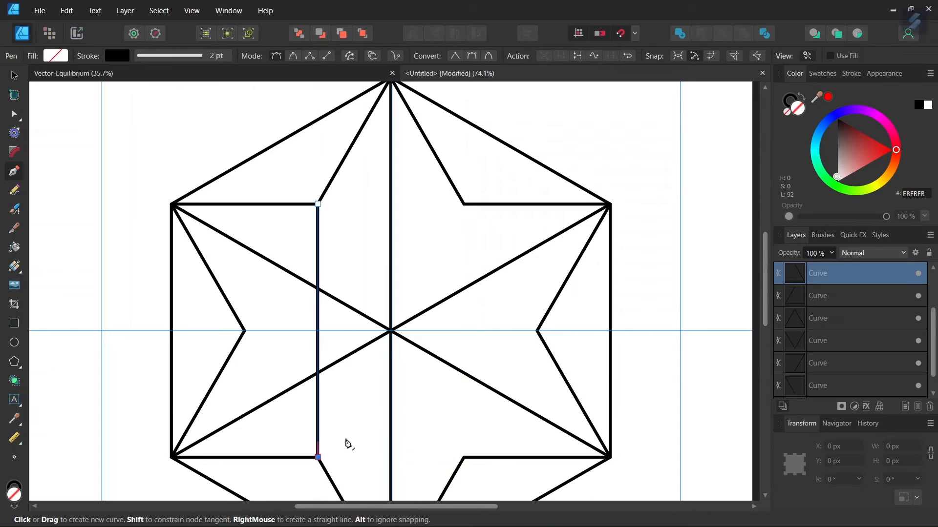
{"action": "left_click", "coordinate": [537, 331]}
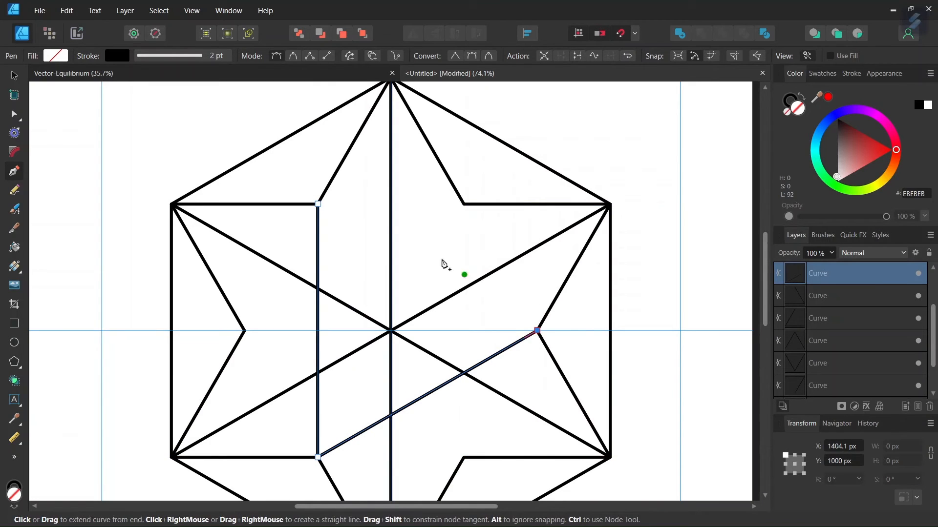
{"action": "left_click", "coordinate": [318, 205]}
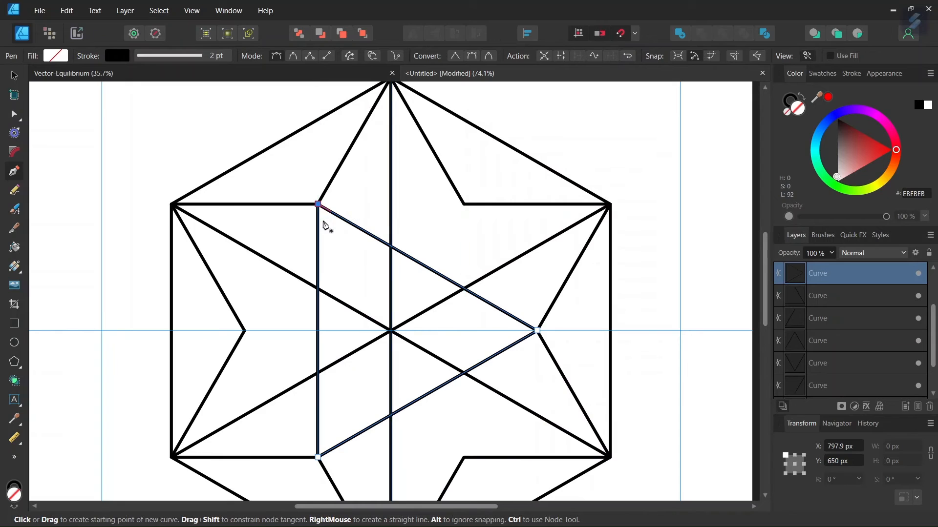
Draw a second closed triangle joining the inner upper-right and lower-right corners and the star's left point
{"action": "left_click", "coordinate": [464, 204]}
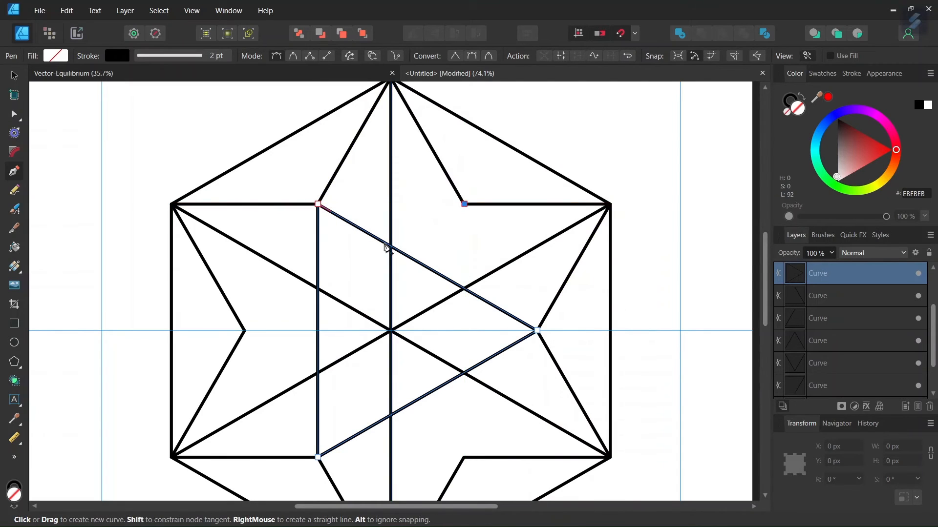
{"action": "left_click", "coordinate": [245, 331]}
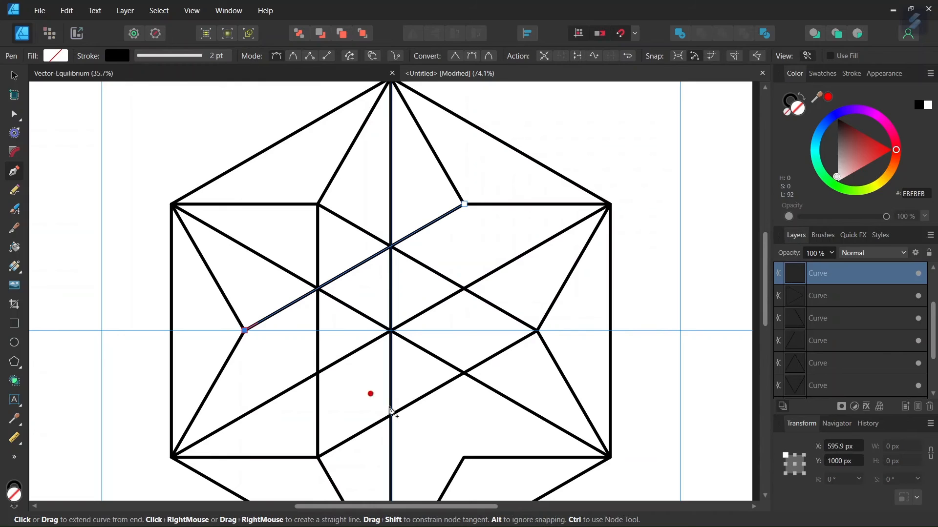
{"action": "left_click", "coordinate": [465, 457]}
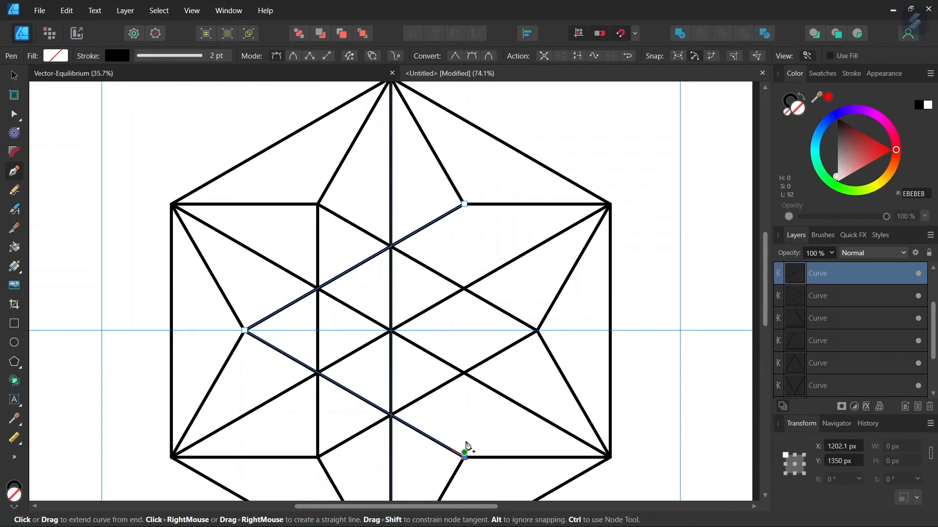
{"action": "left_click", "coordinate": [464, 205]}
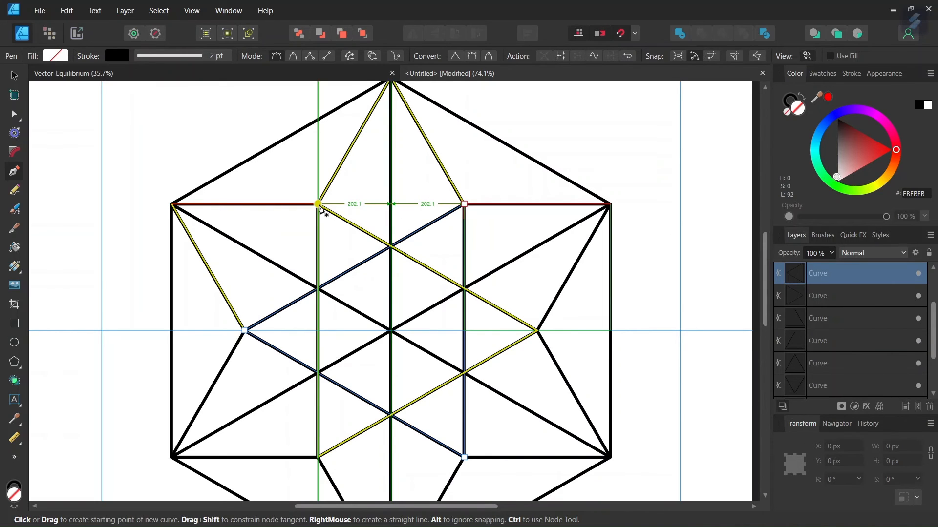
Draw two crossing diagonal lines between the opposite inner upper and lower corners through the centre
{"action": "left_click", "coordinate": [318, 204]}
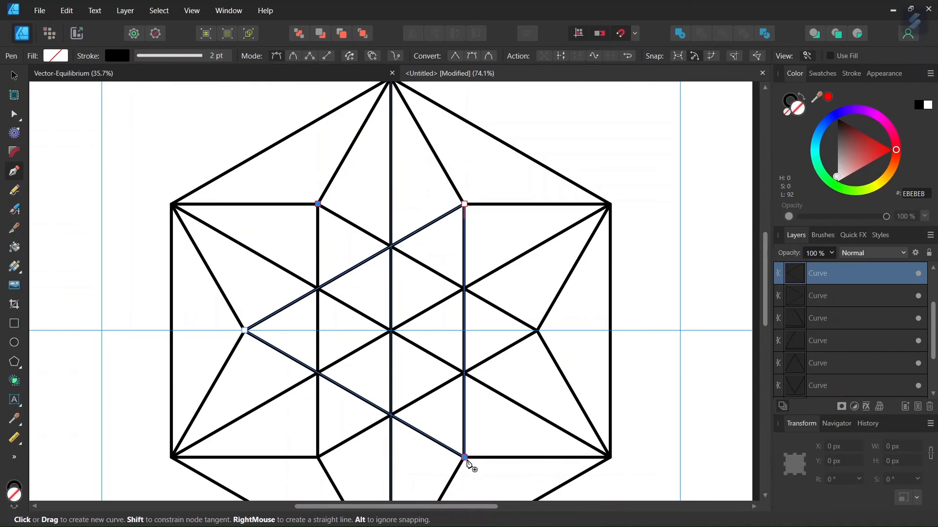
{"action": "left_click", "coordinate": [465, 458]}
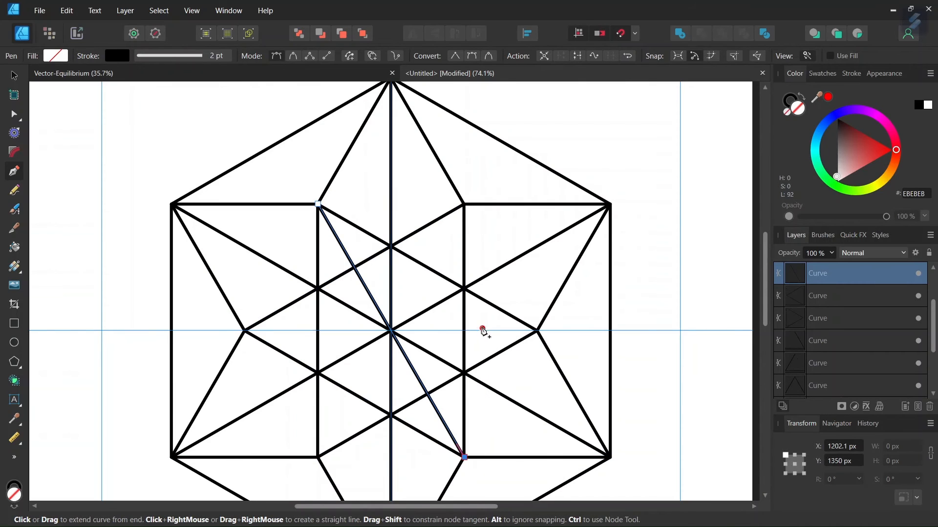
{"action": "key", "text": "Escape"}
{"action": "left_click", "coordinate": [464, 203]}
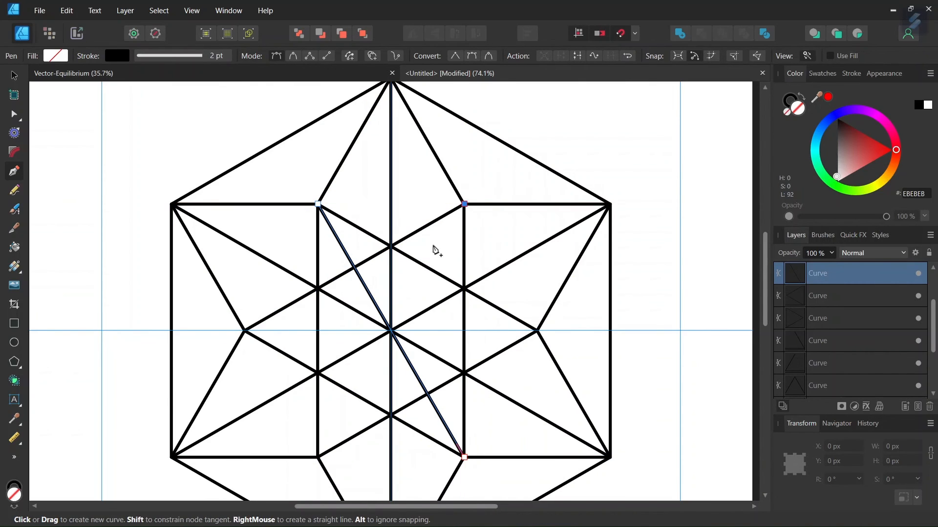
{"action": "left_click", "coordinate": [319, 457]}
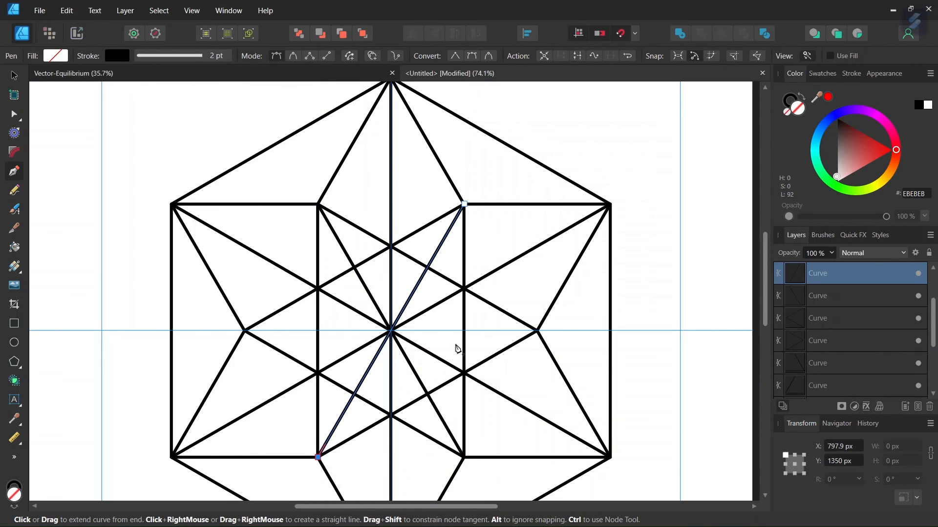
{"action": "key", "text": "Escape"}
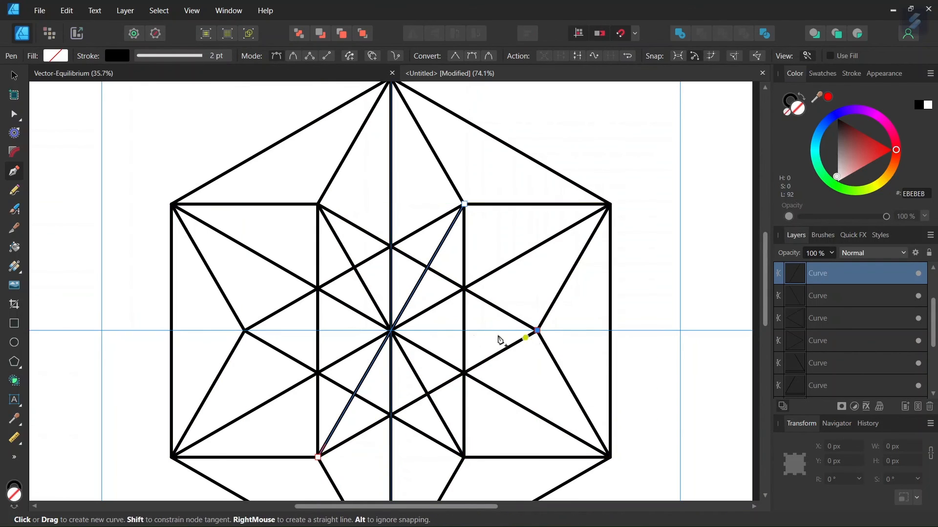
Draw a horizontal line between the star's left and right points through the centre and return to the Move tool
{"action": "left_click", "coordinate": [246, 330]}
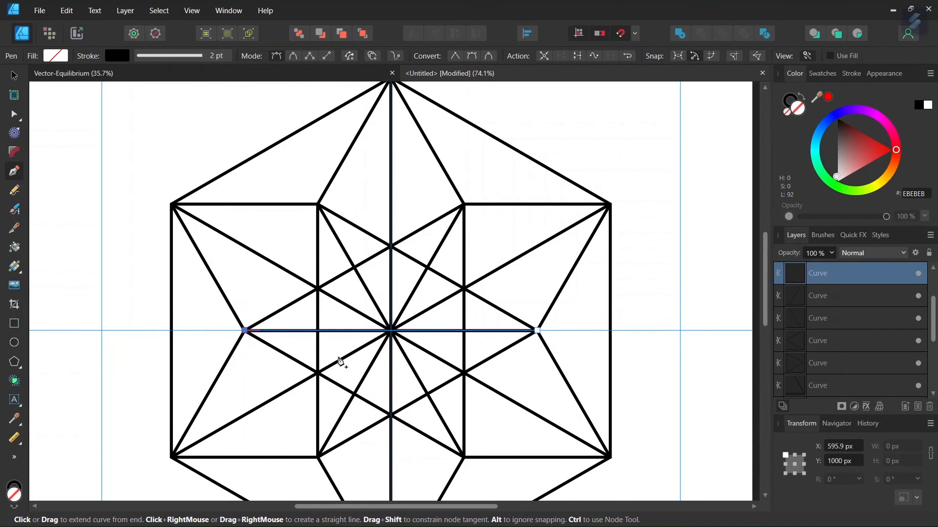
{"action": "left_click", "coordinate": [11, 75]}
{"action": "scroll", "coordinate": [281, 261], "scroll_direction": "down", "scroll_amount": 2}
{"action": "left_click_drag", "start_coordinate": [338, 506], "coordinate": [312, 495]}
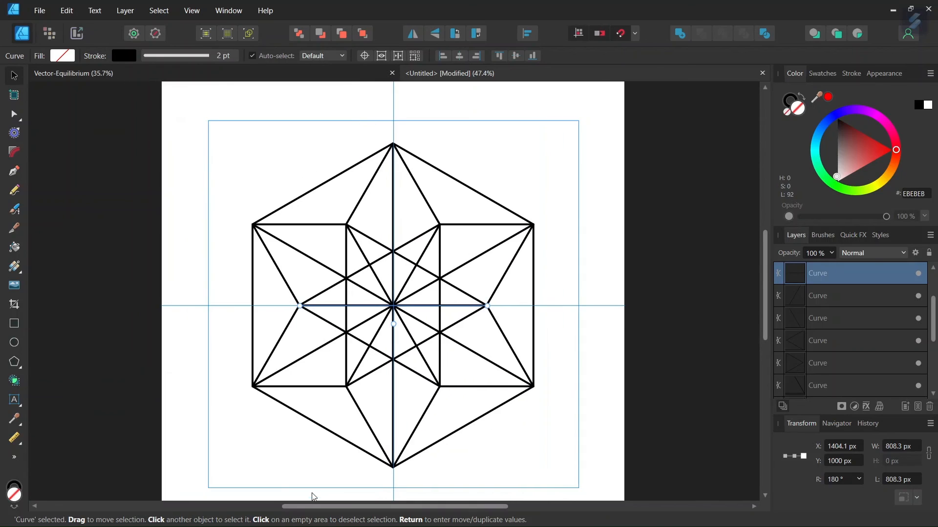